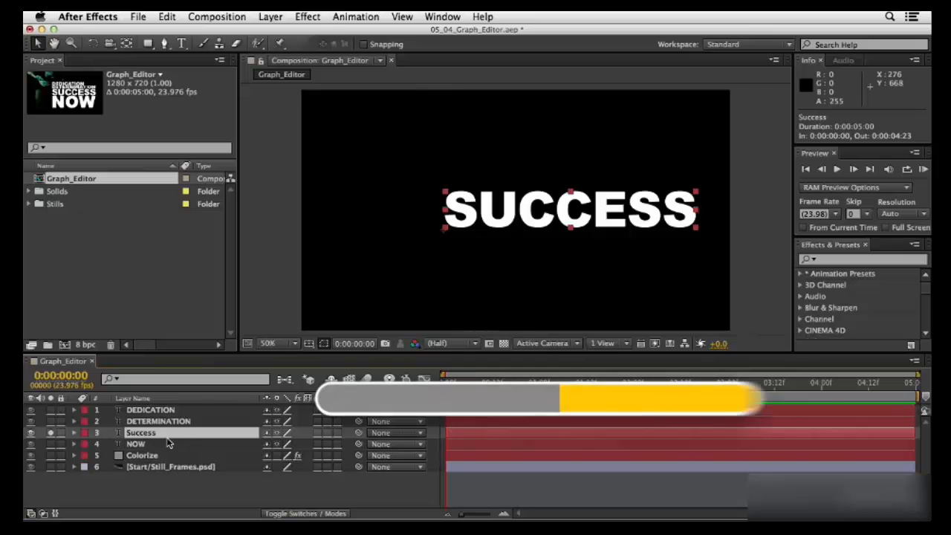
- Reveal the Success layer's Position and Scale and add a starting keyframe for both at 0:00:00:12
key("p")
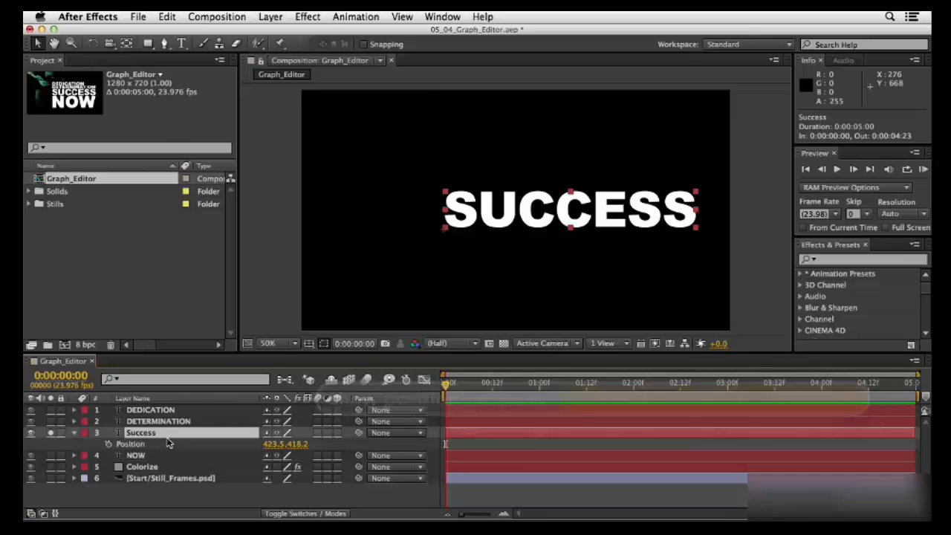
key("shift+s")
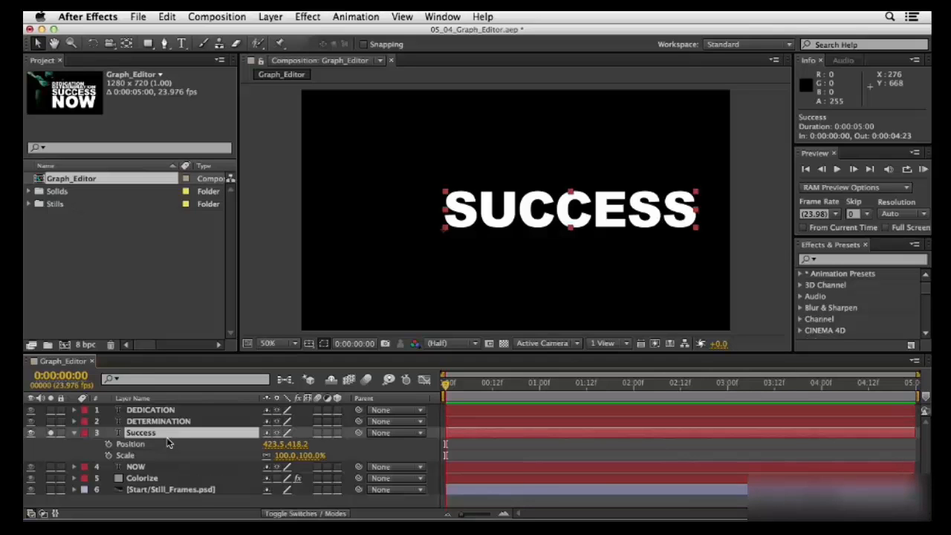
left_click(493, 385)
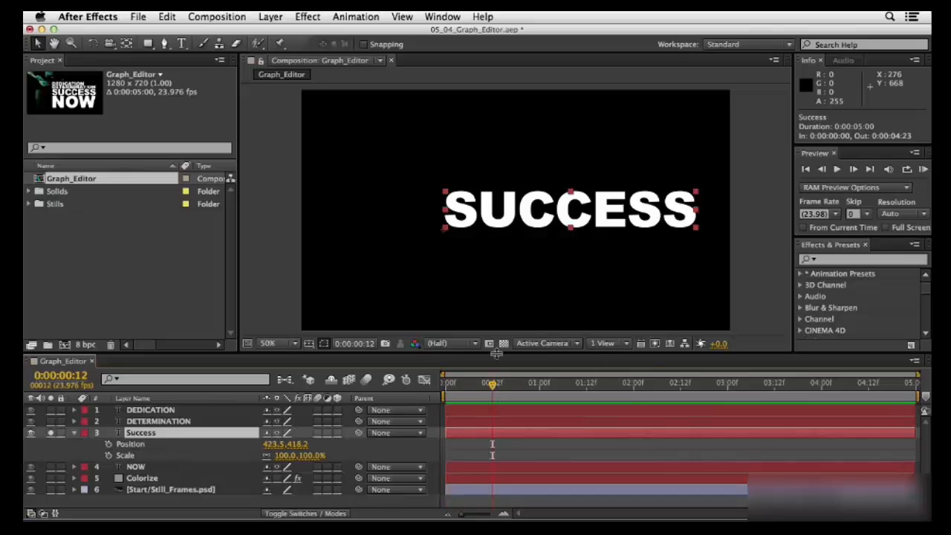
left_click(108, 443)
left_click(108, 454)
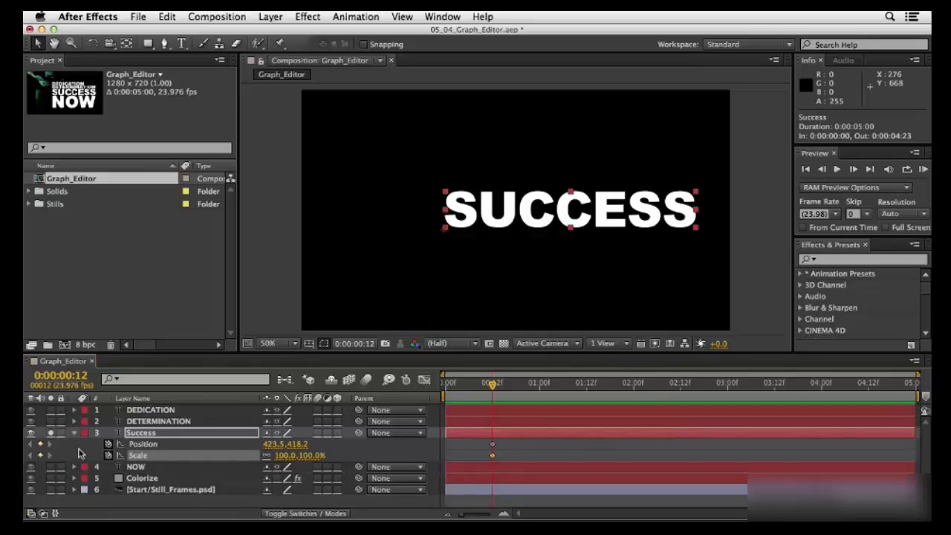
- At the beginning of the timeline, set the Success layer's Scale to 0% and its X position to 276.5
key("Home")
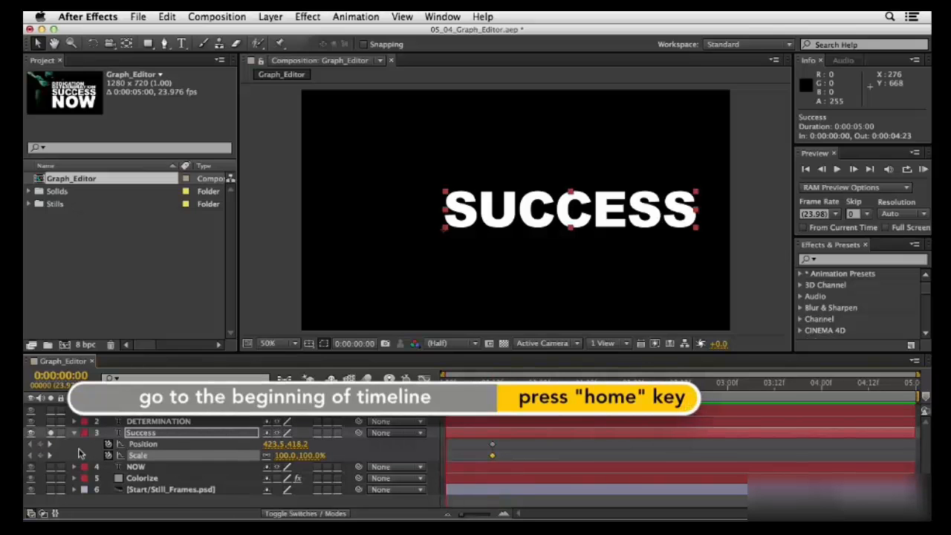
left_click(289, 455)
type("0")
key("Return")
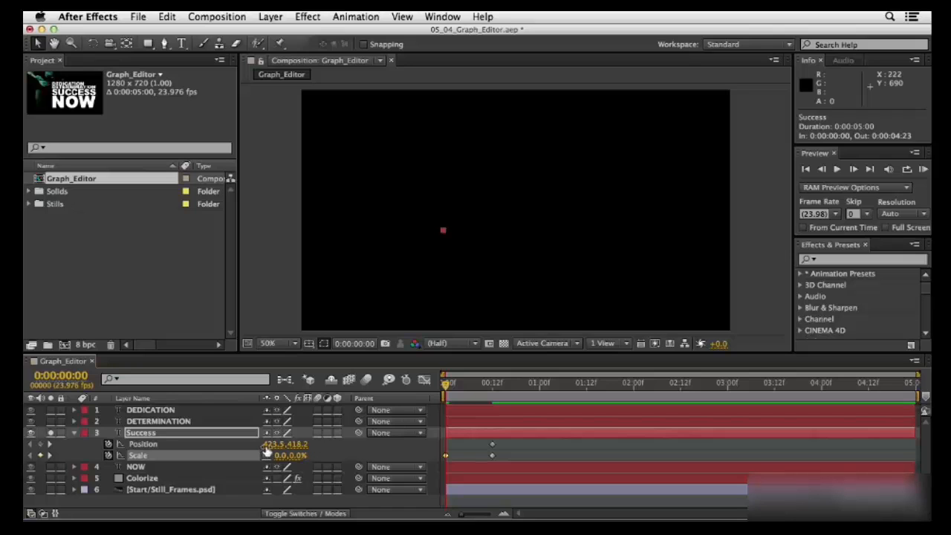
left_click_drag(271, 444, 176, 453)
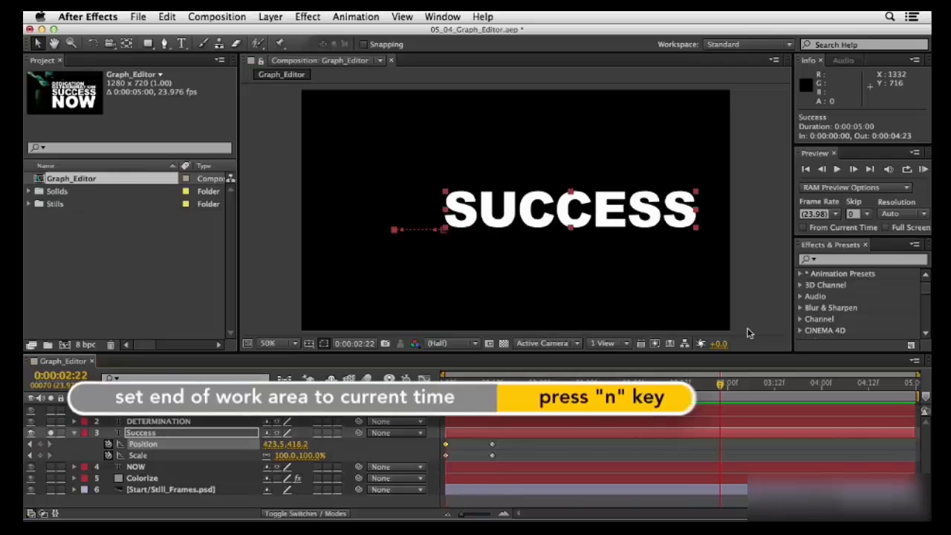
- End the work area at 0:00:02:22 and play a RAM preview of the text animation
key("n")
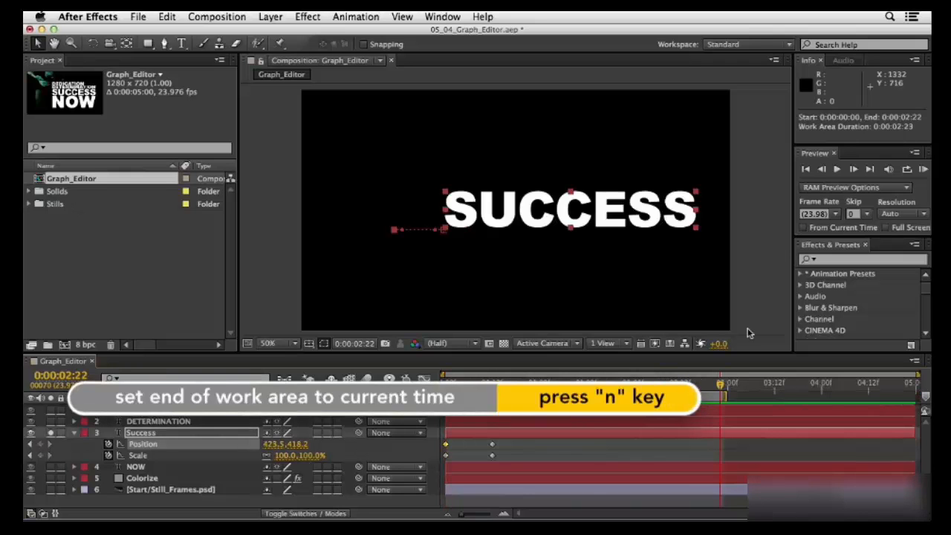
left_click(923, 170)
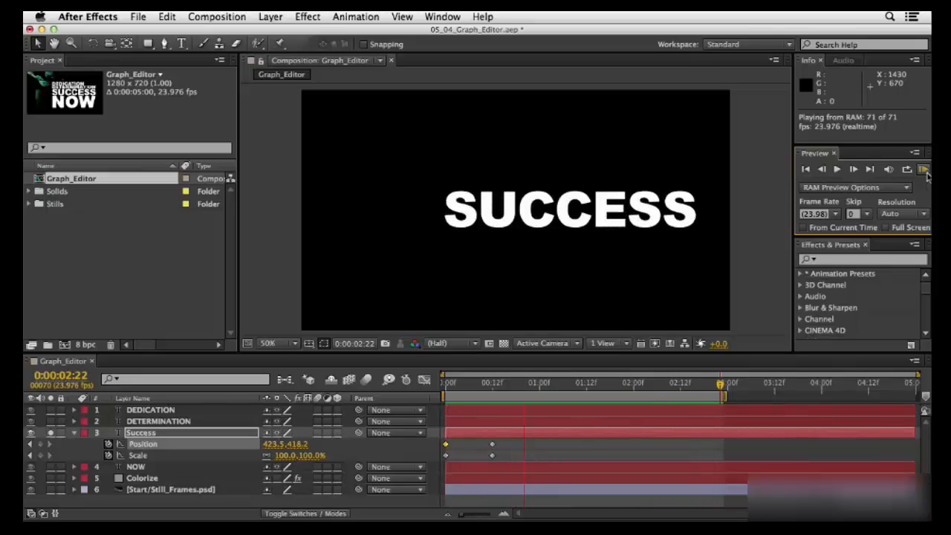
key("space")
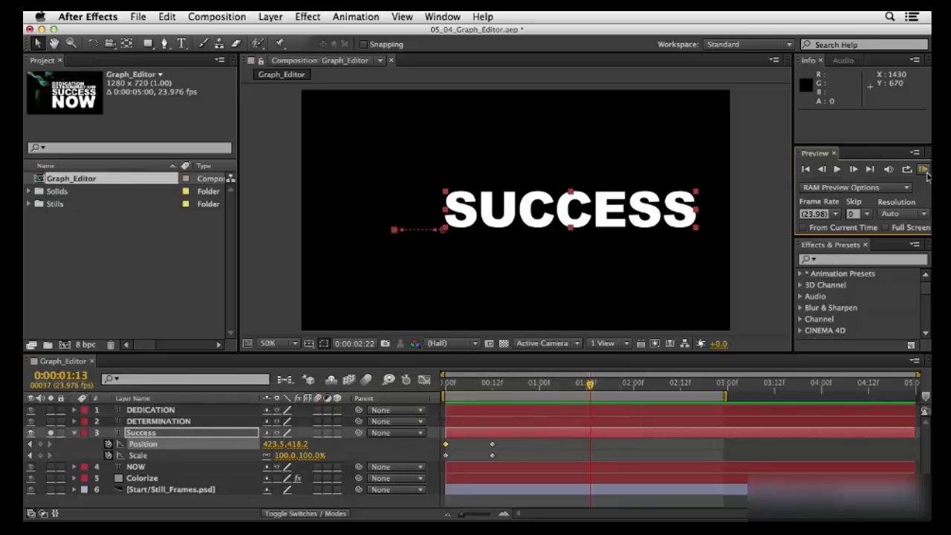
- Display the Position animation in the Graph Editor and enable Auto-Select Graph Type
left_click(423, 379)
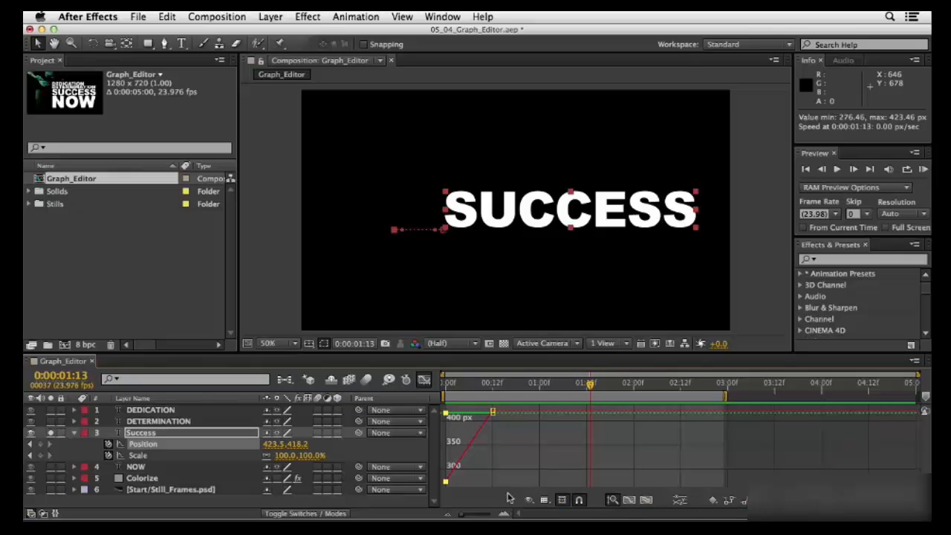
left_click(545, 500)
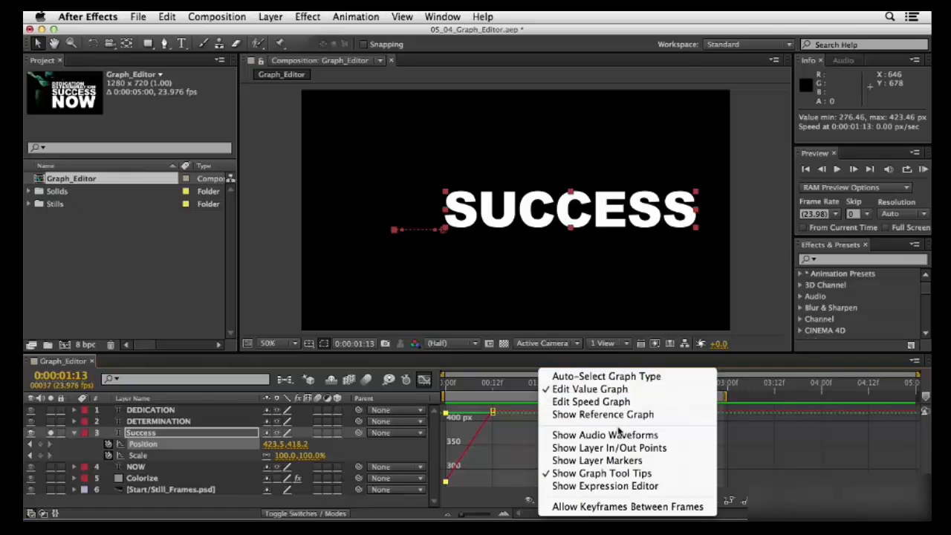
left_click(573, 378)
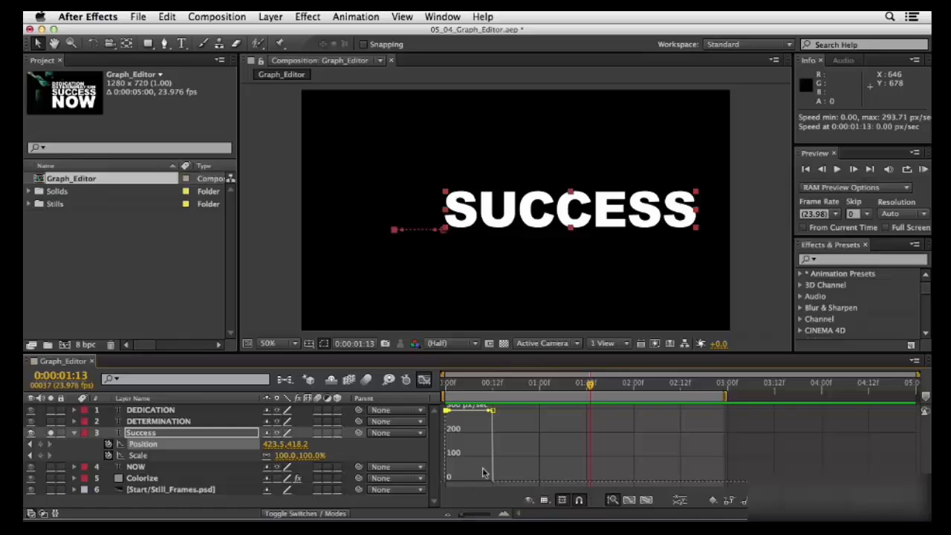
- Fit all graphs to view in a taller timeline area and switch the displayed graph from Position to Scale
left_click(647, 500)
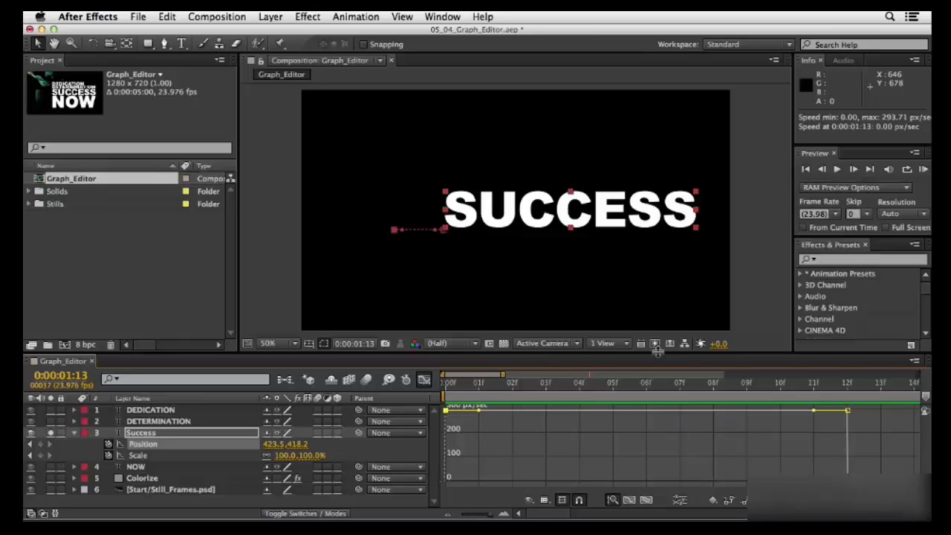
left_click_drag(659, 353, 659, 306)
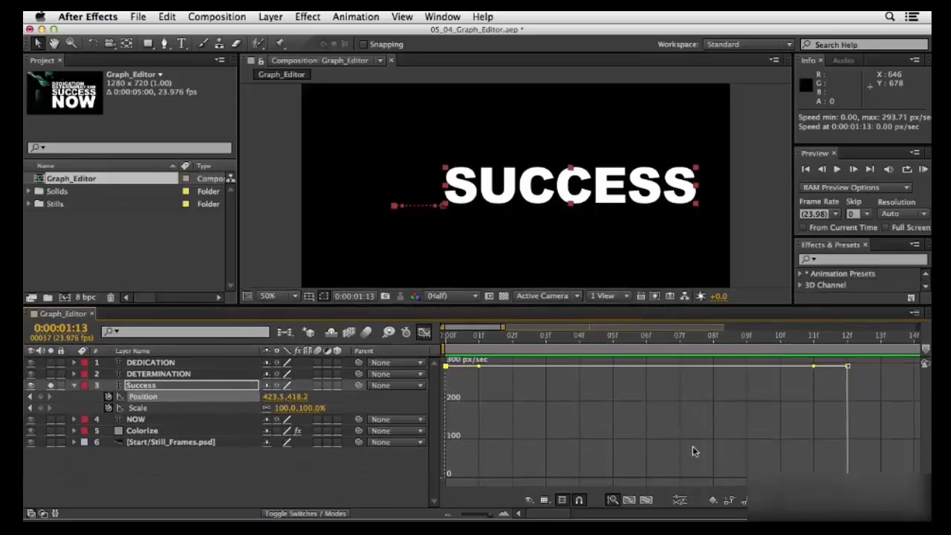
left_click(612, 500)
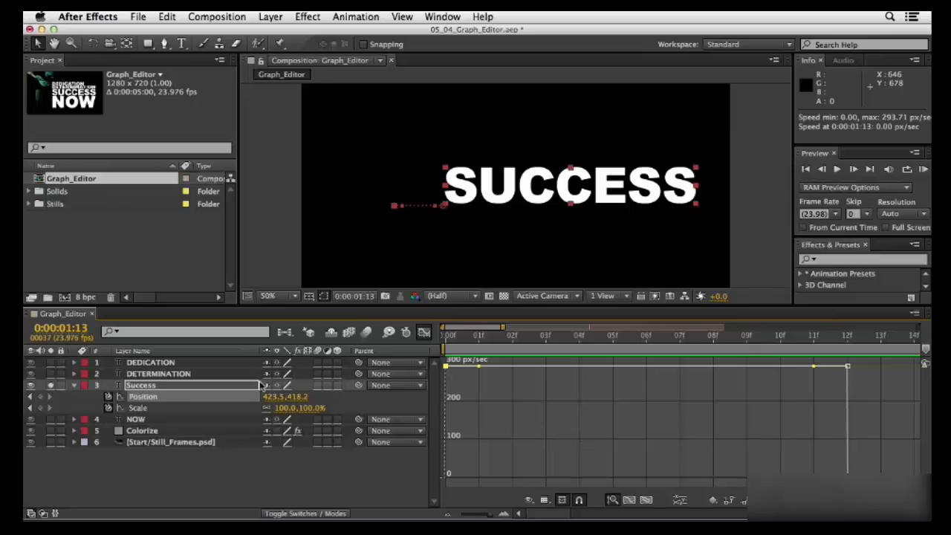
left_click(145, 398)
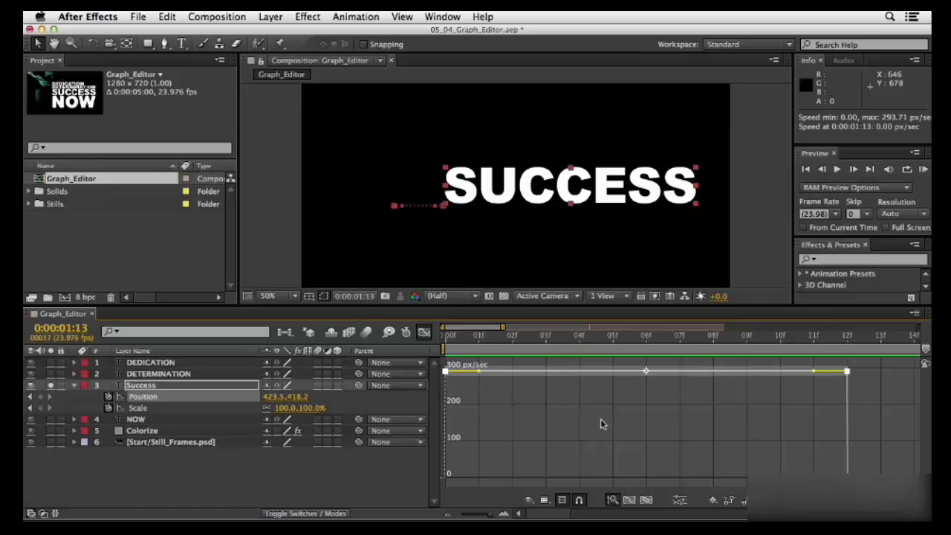
left_click(136, 408)
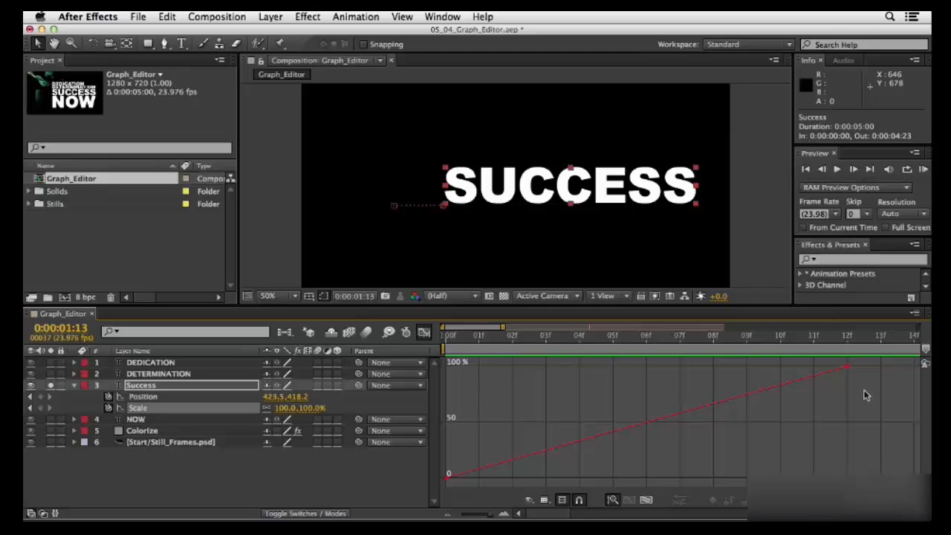
- Apply Easy Ease In to the last Scale keyframe and raise its handle so the scale overshoots to about 125% near frame 11
left_click_drag(866, 401, 821, 348)
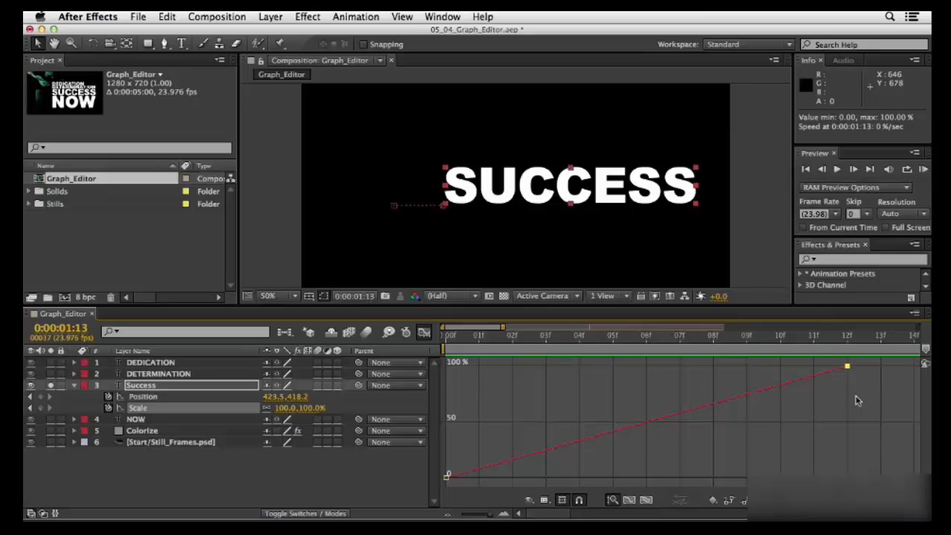
left_click(423, 332)
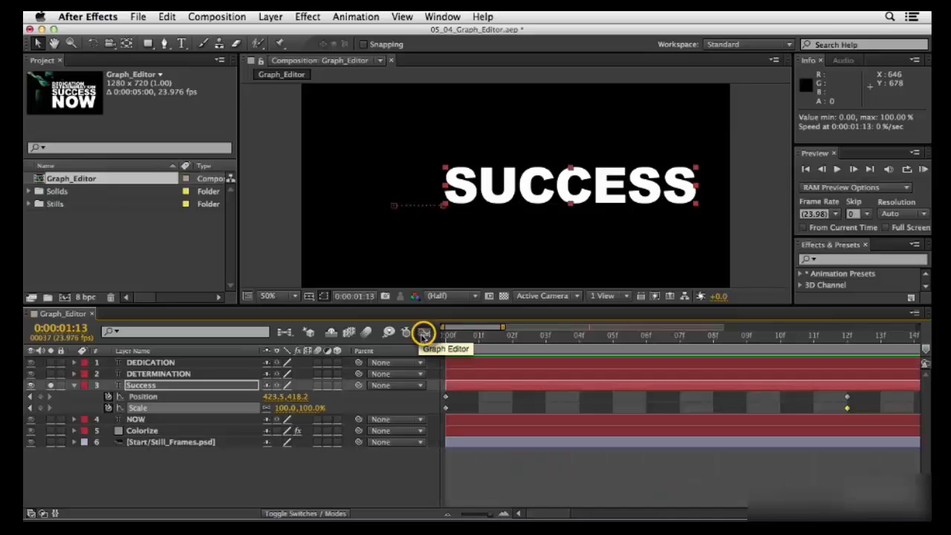
left_click(423, 333)
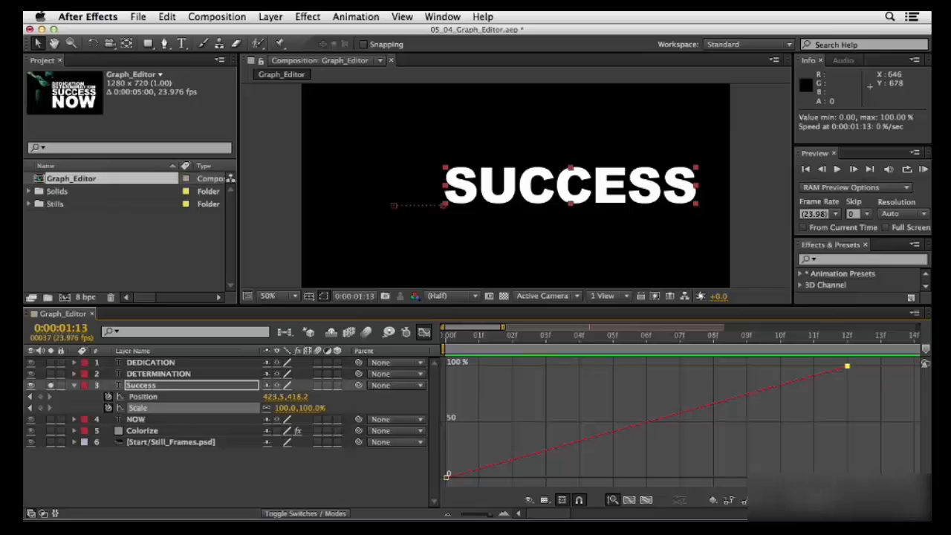
key("shift+F9")
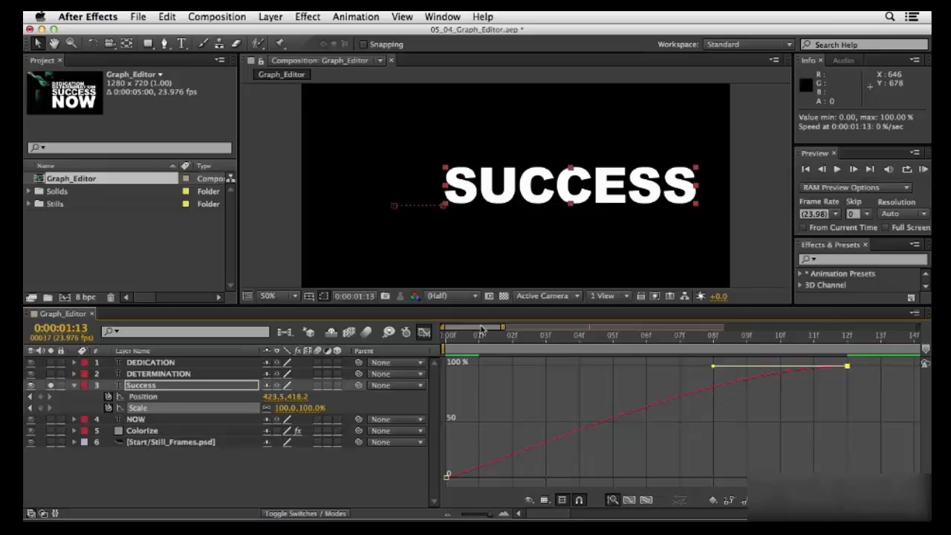
mouse_move(841, 365)
left_click_drag(714, 369, 818, 365)
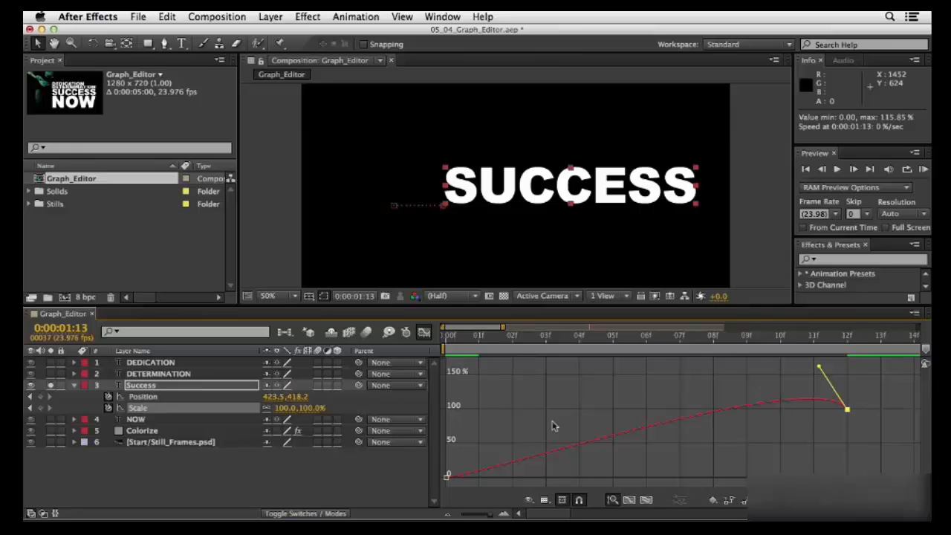
left_click(814, 338)
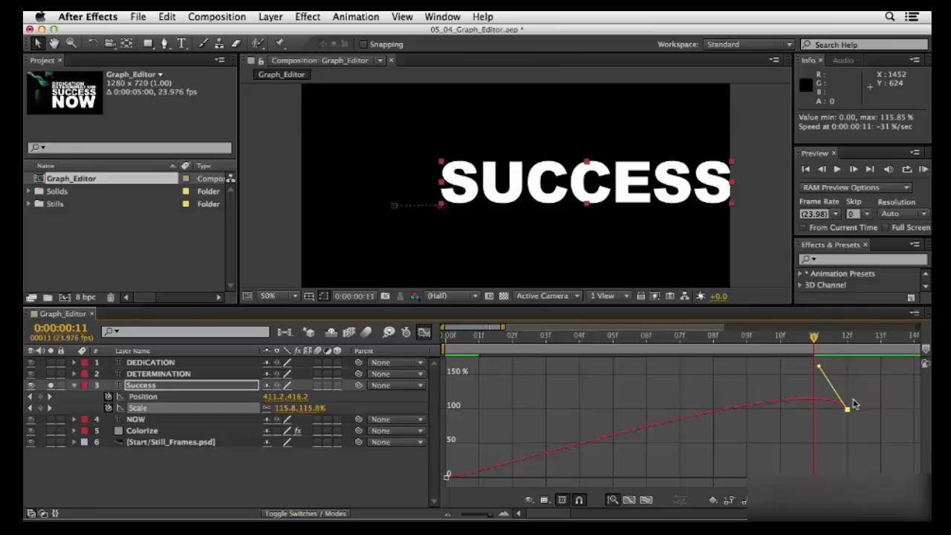
mouse_move(821, 371)
left_mouse_down()
mouse_move(822, 361)
mouse_move(839, 399)
mouse_move(825, 366)
left_mouse_up()
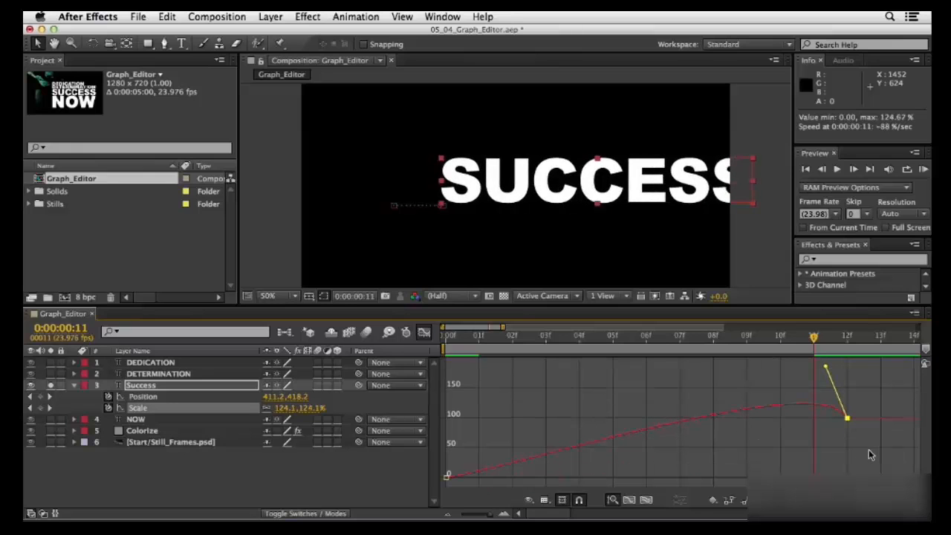
- Extend the first Scale keyframe's outgoing handle horizontally to about frame 6 for a slow start, and preview the animation
left_click_drag(481, 451, 431, 496)
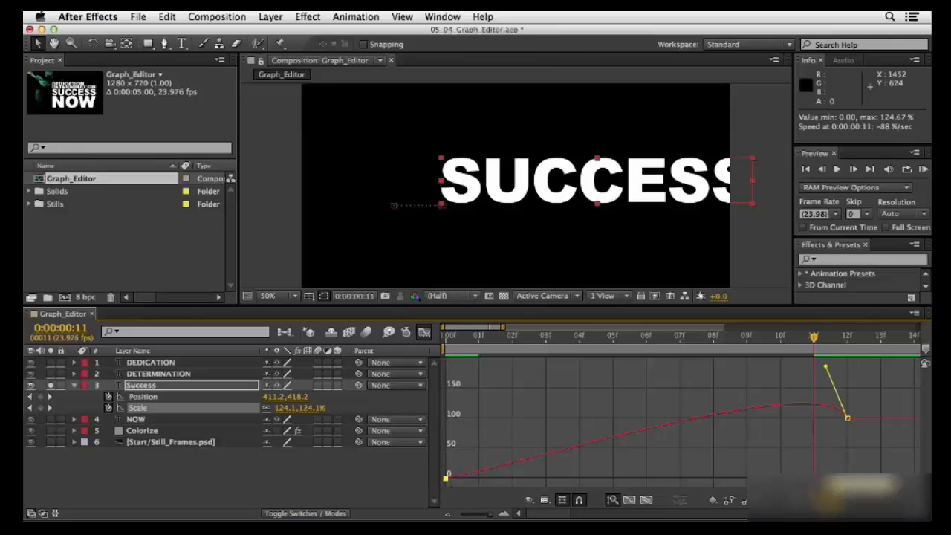
left_click_drag(447, 478, 651, 476)
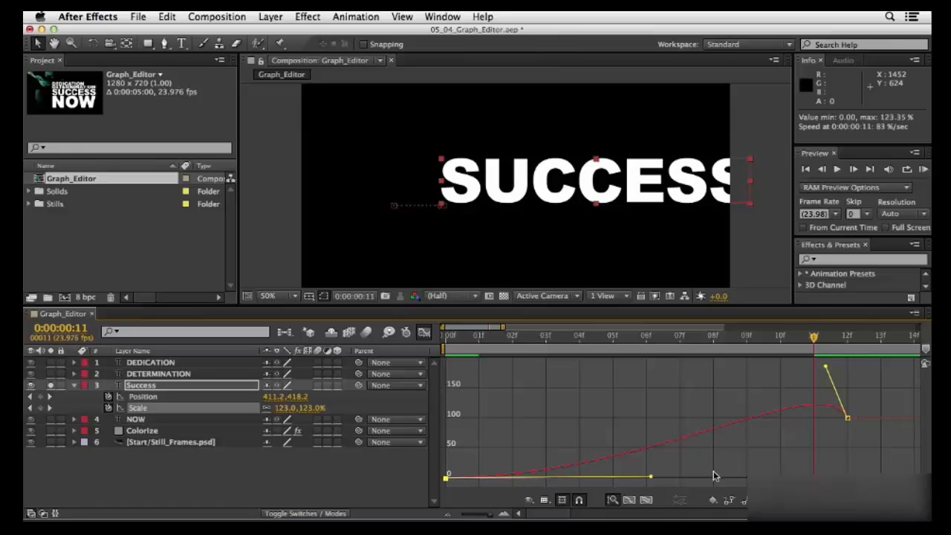
left_click(921, 169)
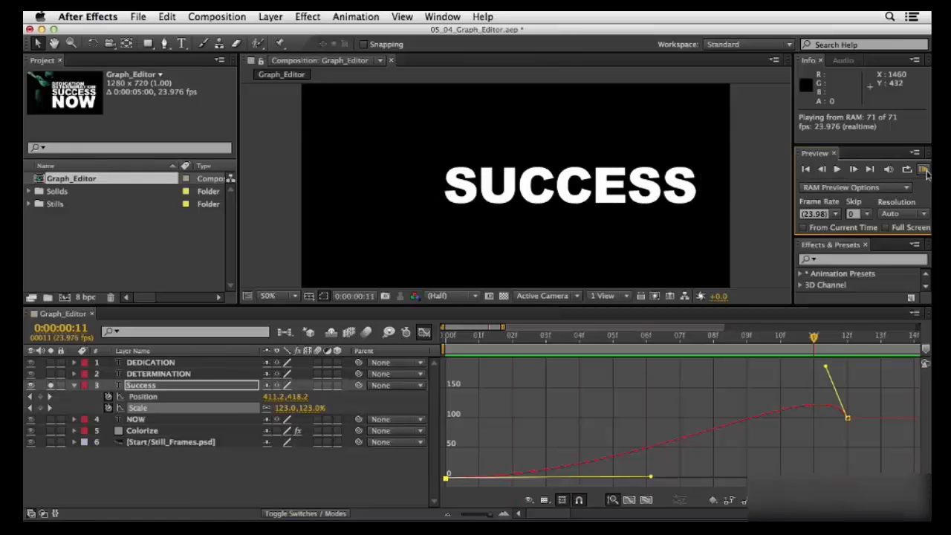
key("space")
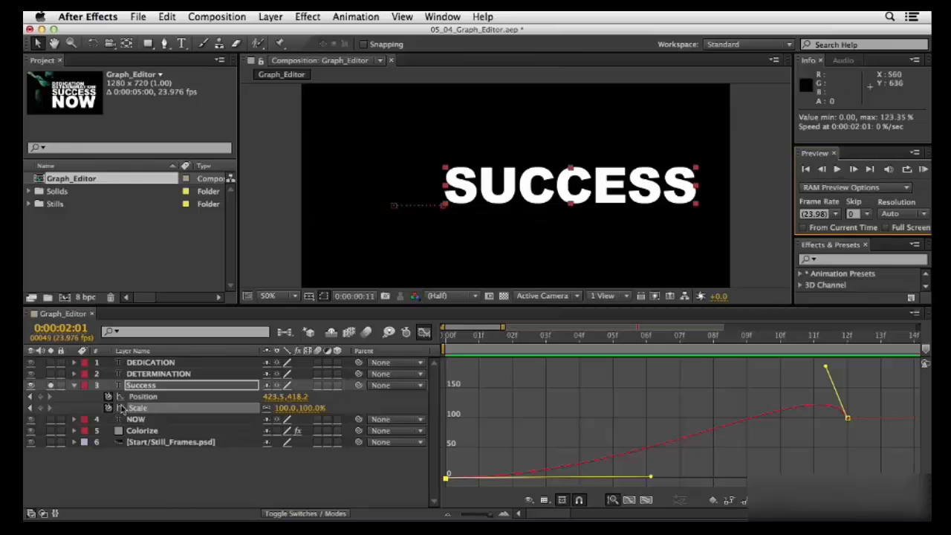
- Reshape the Position speed graph to start at 0 px/sec and peak at about 2006 px/sec just before frame 12, and preview it
left_click(143, 396)
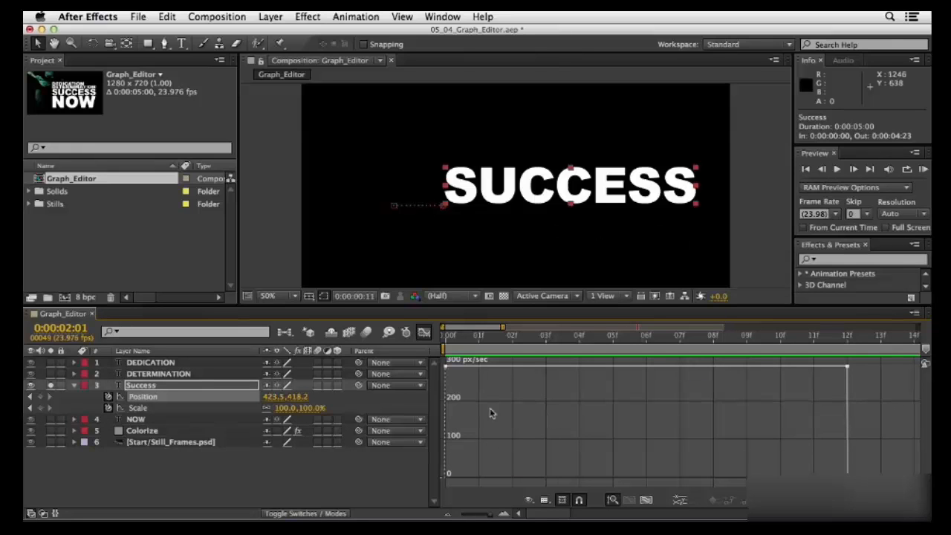
left_click_drag(477, 407, 431, 358)
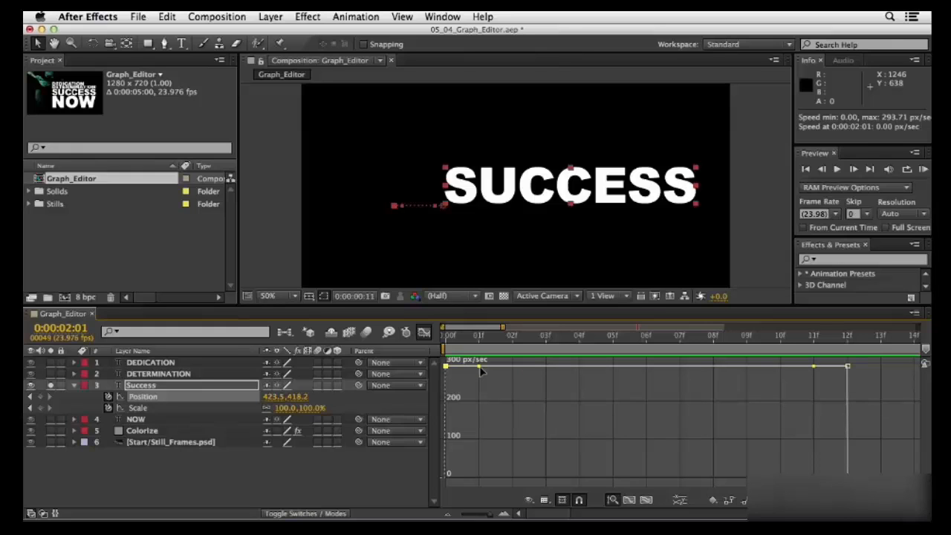
left_click_drag(480, 372, 670, 486)
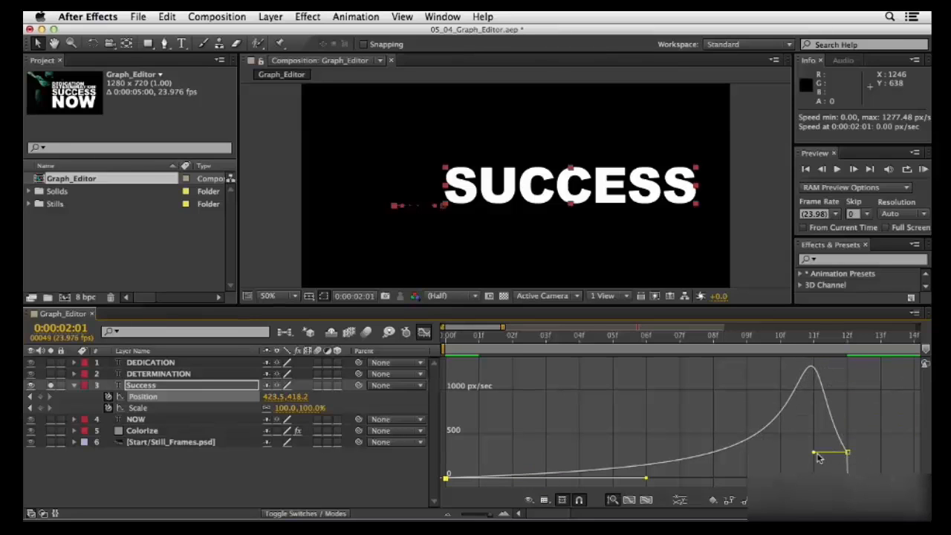
left_click_drag(815, 457, 845, 460)
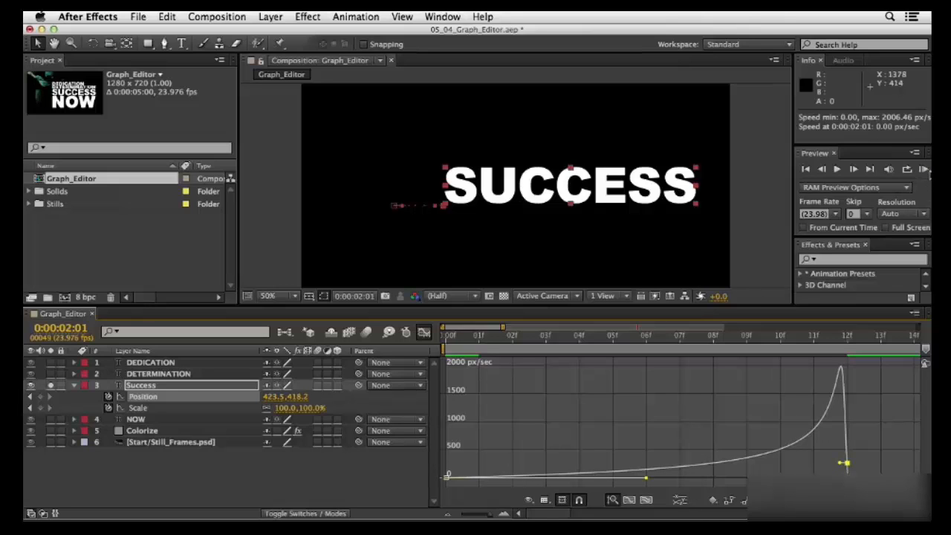
left_click(923, 169)
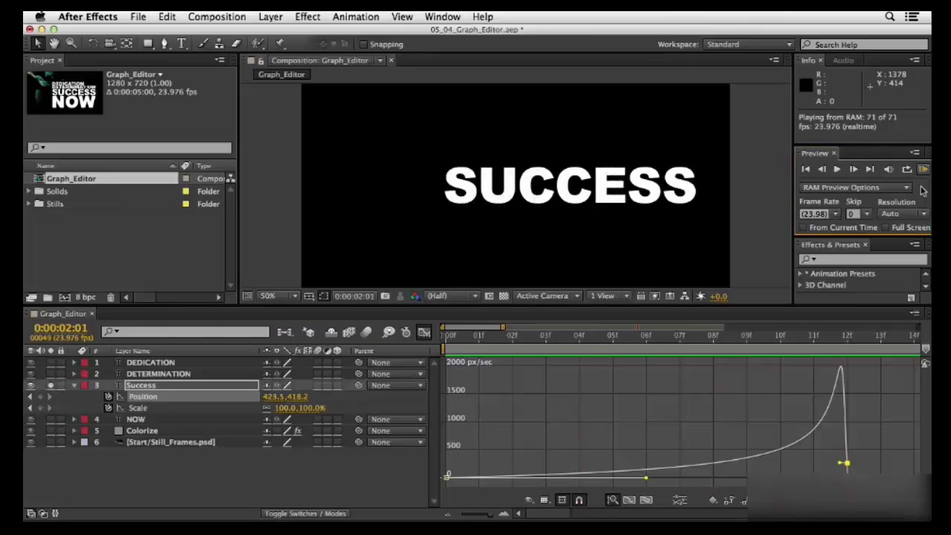
key("space")
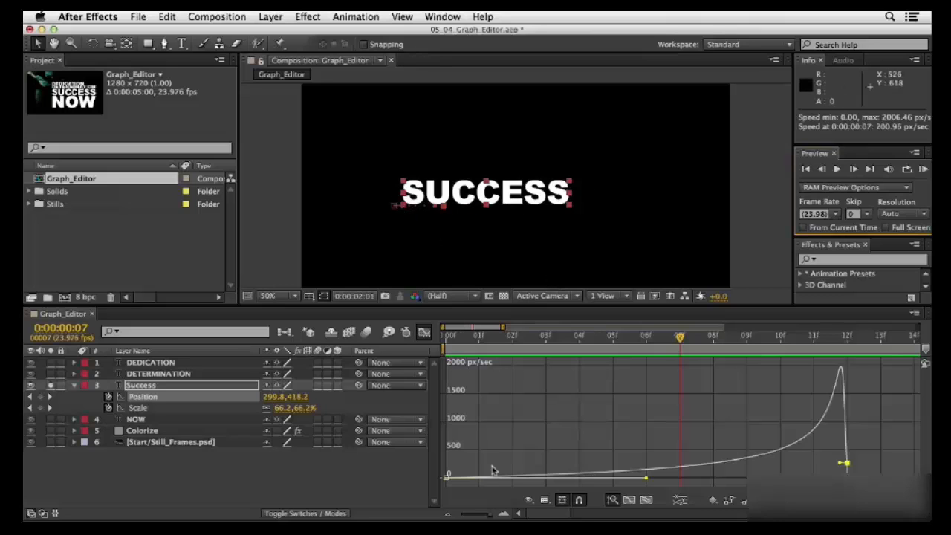
- Show the Success layer's Position as a value graph and separate its dimensions into X and Y Position
left_click(545, 501)
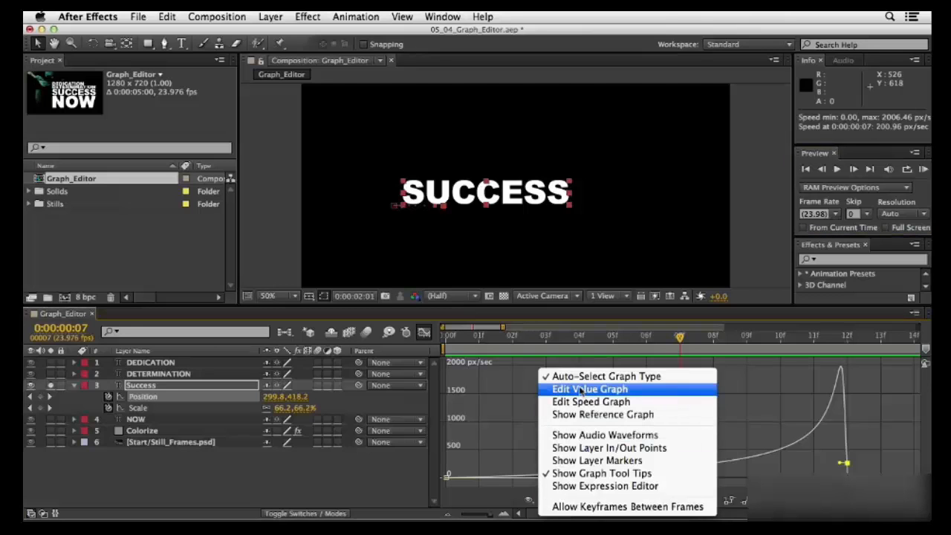
left_click(645, 391)
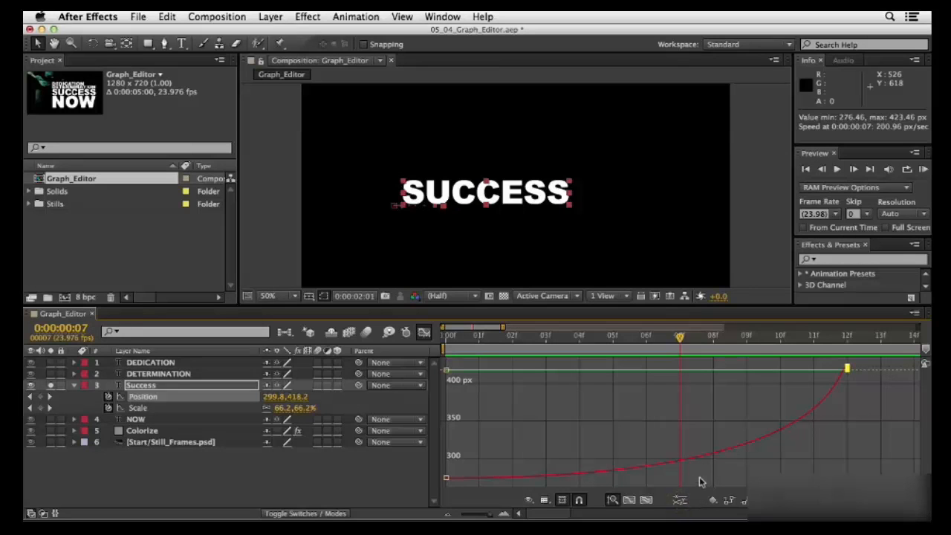
left_click(680, 501)
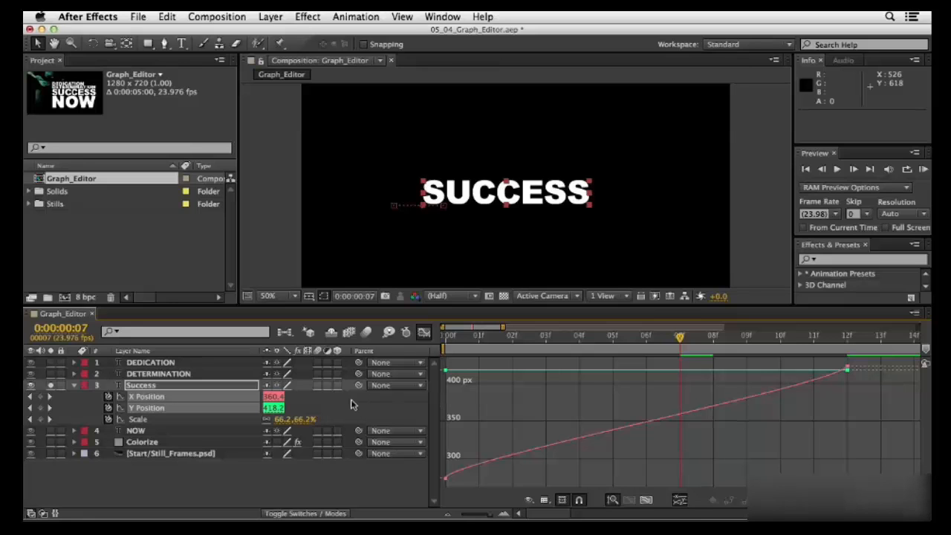
- Remove the keyframes from Y Position only, keeping X Position animated, and list only the Success layer's keyframed properties
left_click(108, 408)
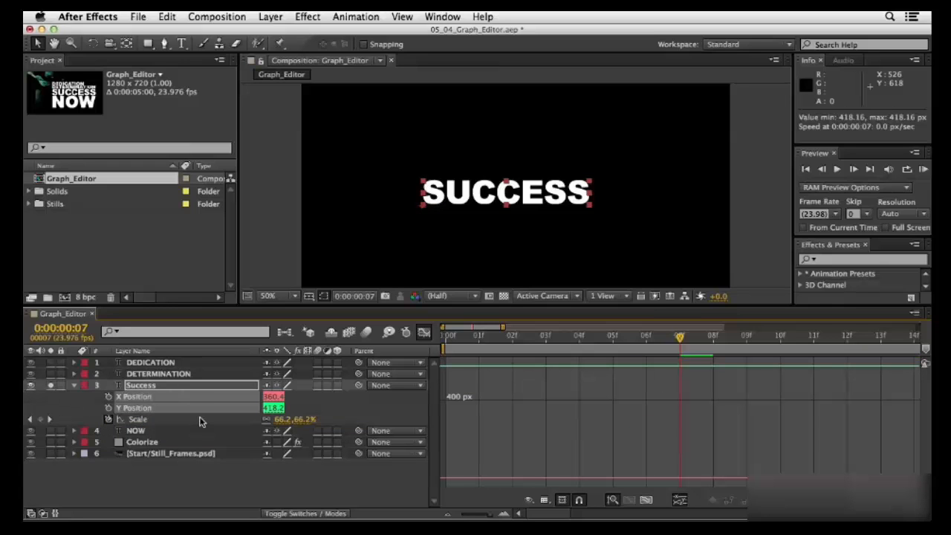
key("super+z")
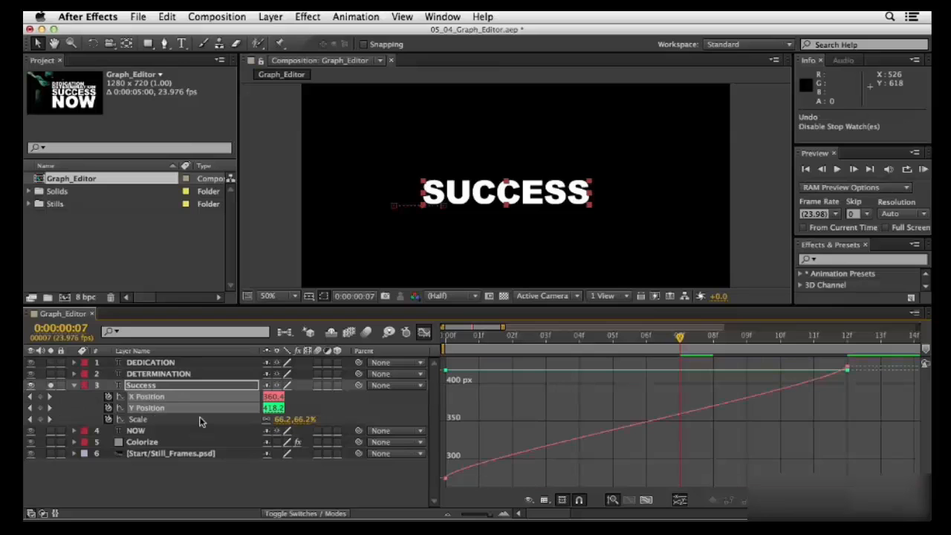
left_click(84, 409)
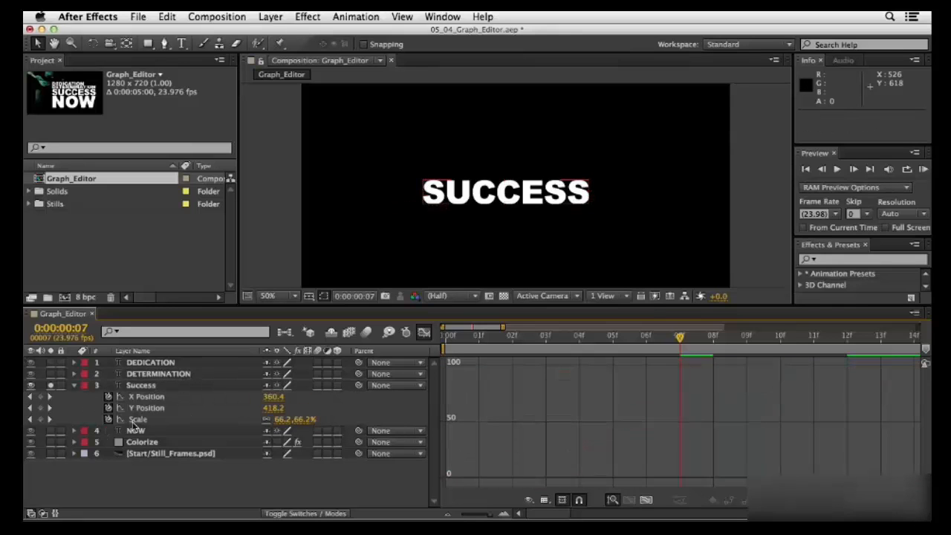
left_click(108, 409)
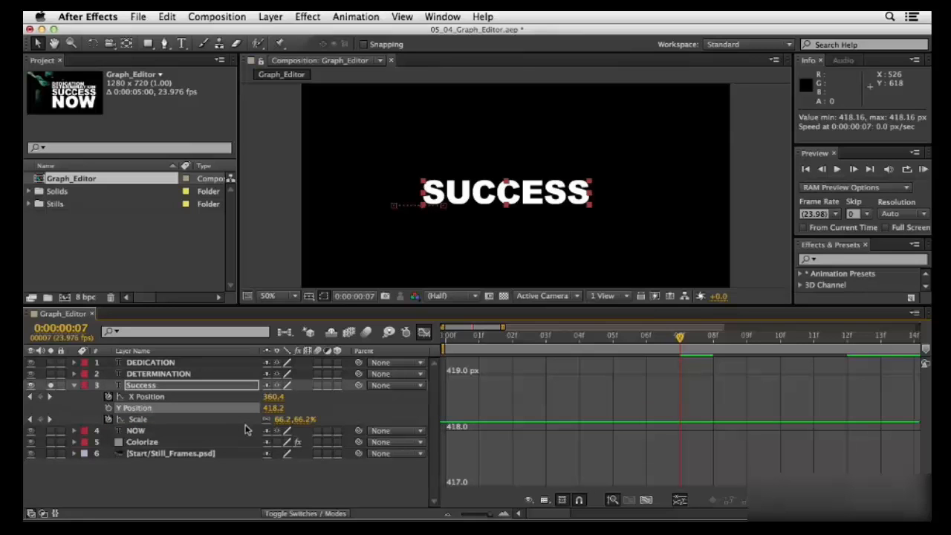
left_click(145, 387)
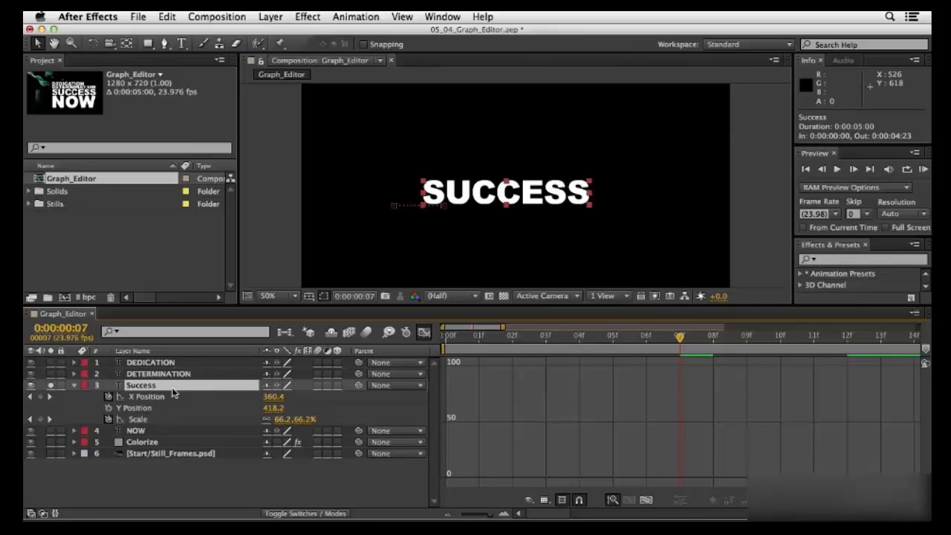
key("u")
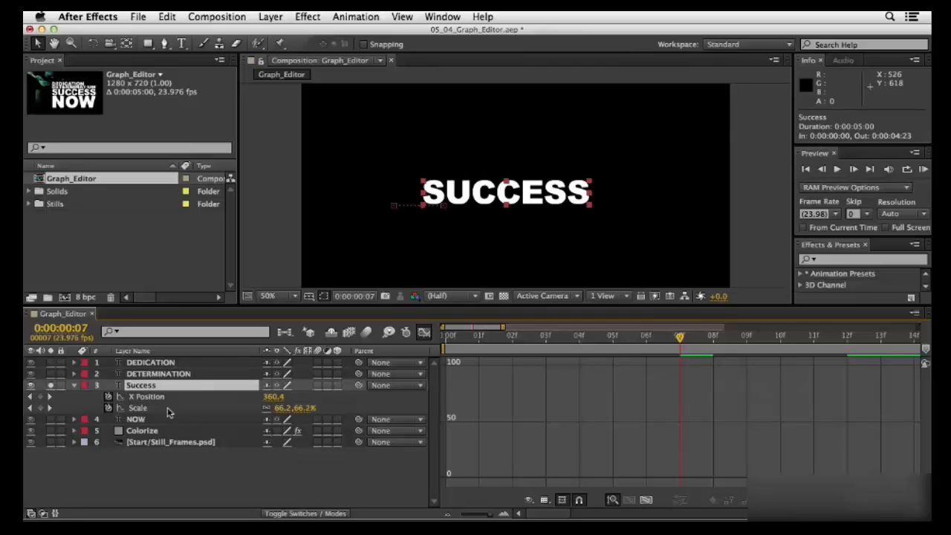
- Reshape the X Position value curve with a nearly flat start and an overshoot to about 438 px before frame 12, and preview it
left_click(147, 398)
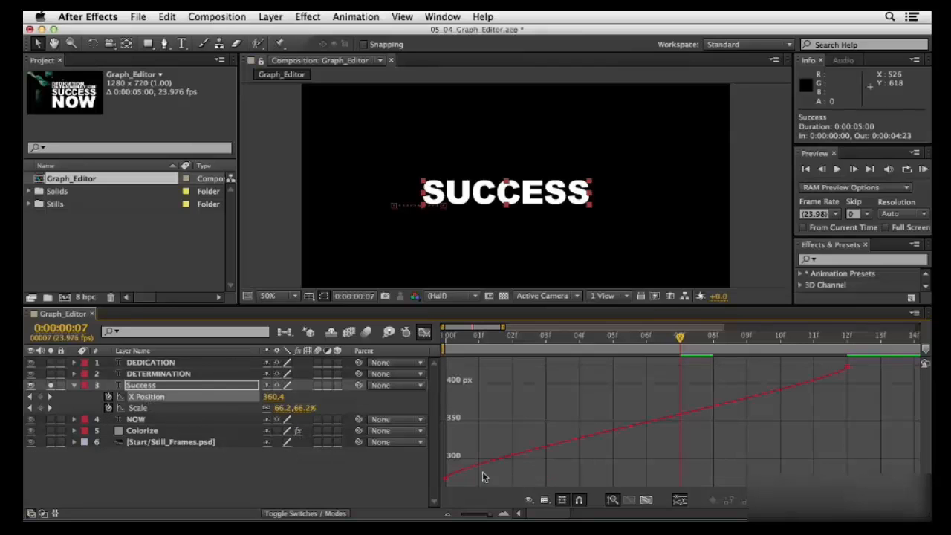
mouse_move(855, 370)
mouse_move(463, 489)
left_mouse_down()
mouse_move(438, 455)
mouse_move(477, 475)
left_mouse_up()
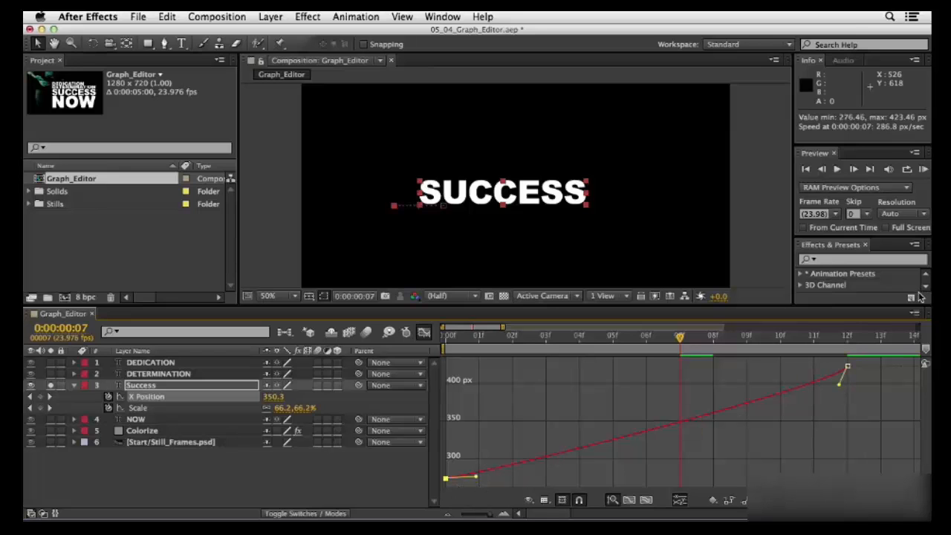
mouse_move(840, 386)
left_mouse_down()
mouse_move(833, 359)
mouse_move(836, 378)
left_mouse_up()
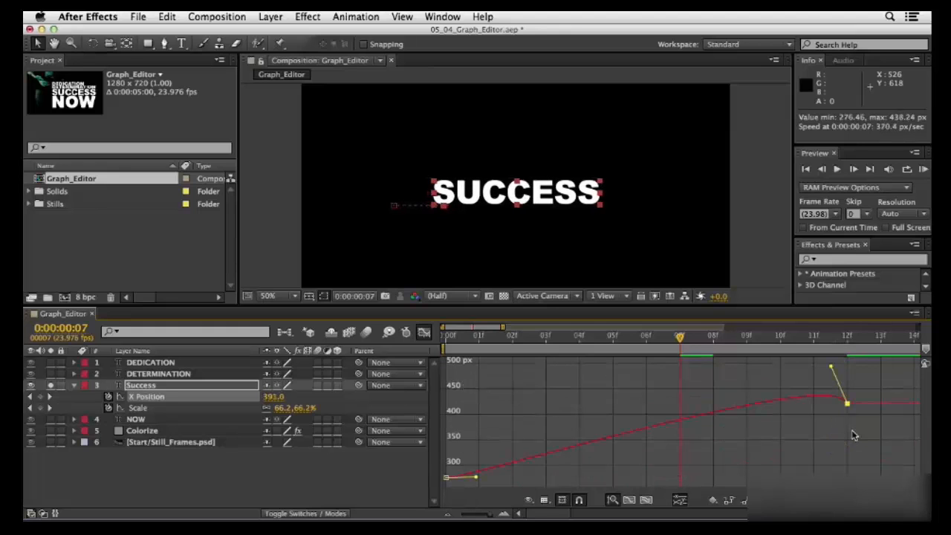
left_click(923, 169)
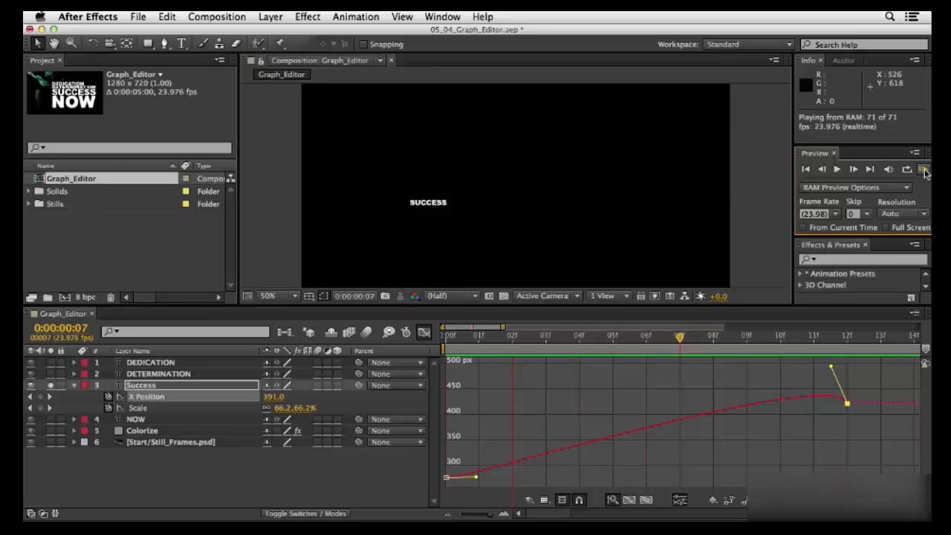
left_click(924, 170)
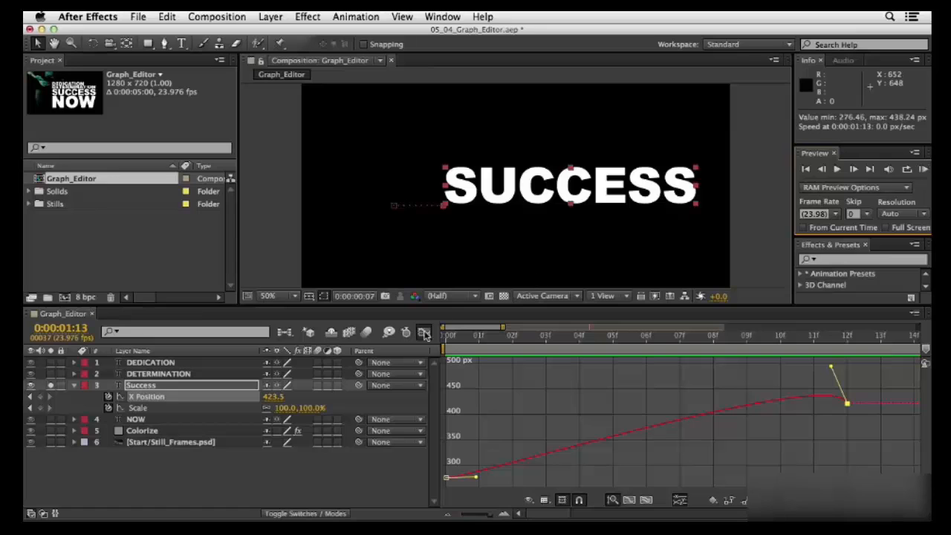
- Leave the Graph Editor and copy all X Position and Scale keyframes of the Success layer
left_click(424, 334)
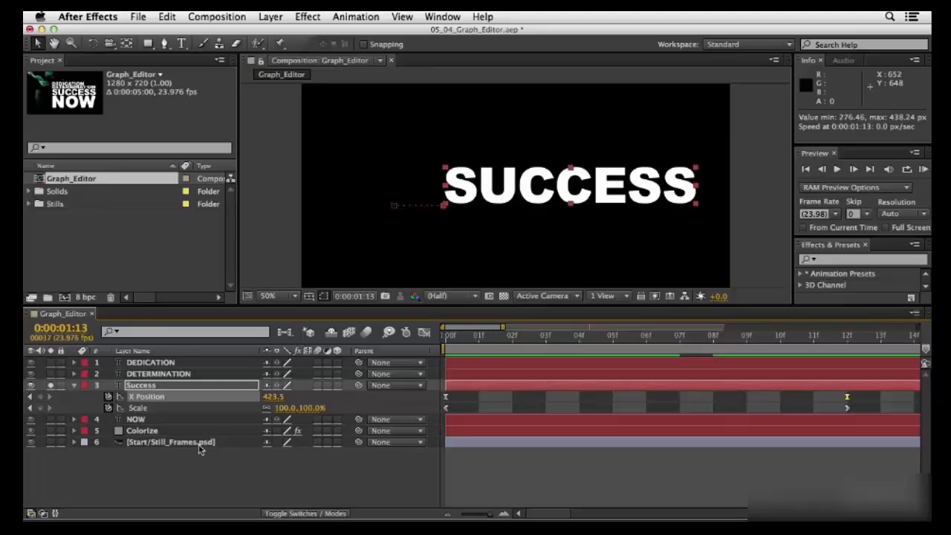
left_click(171, 476)
left_click(147, 400)
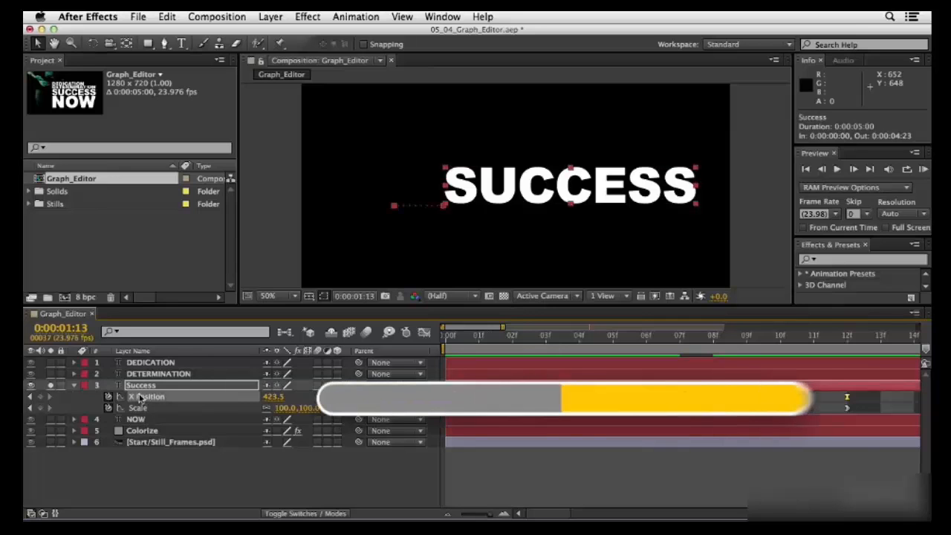
left_click(137, 408, "shift")
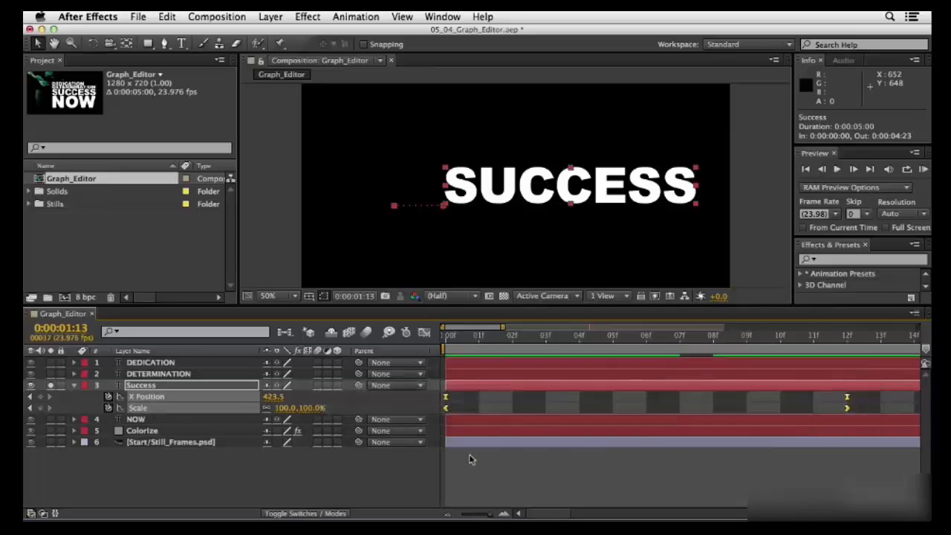
key("super+c")
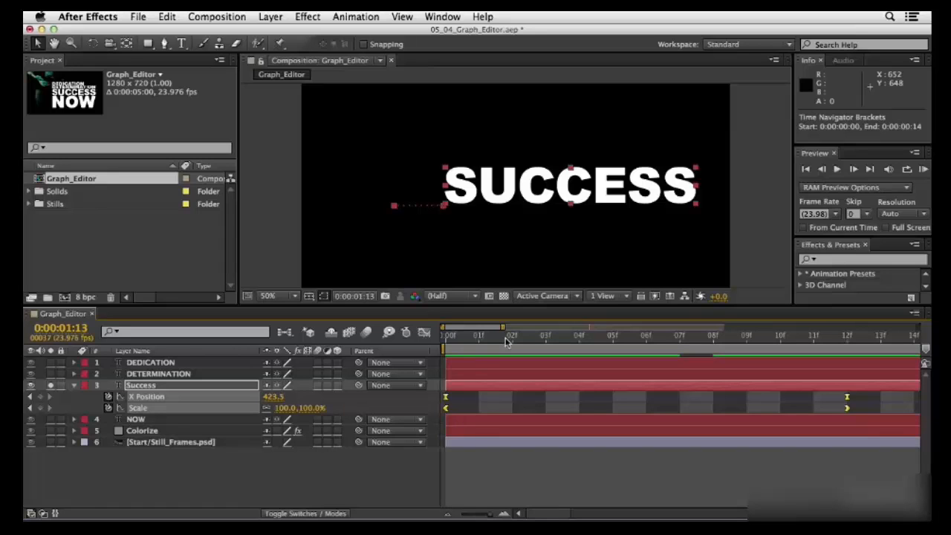
- Paste the copied keyframes at 0:00:00:00 onto the DEDICATION, DETERMINATION and NOW layers, with the timeline showing the full five seconds
key("Home")
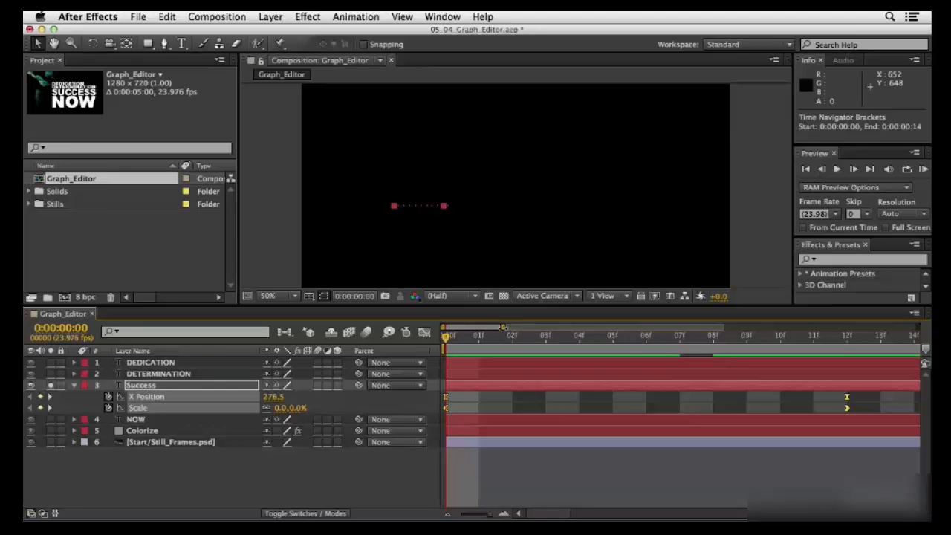
left_click_drag(503, 327, 921, 329)
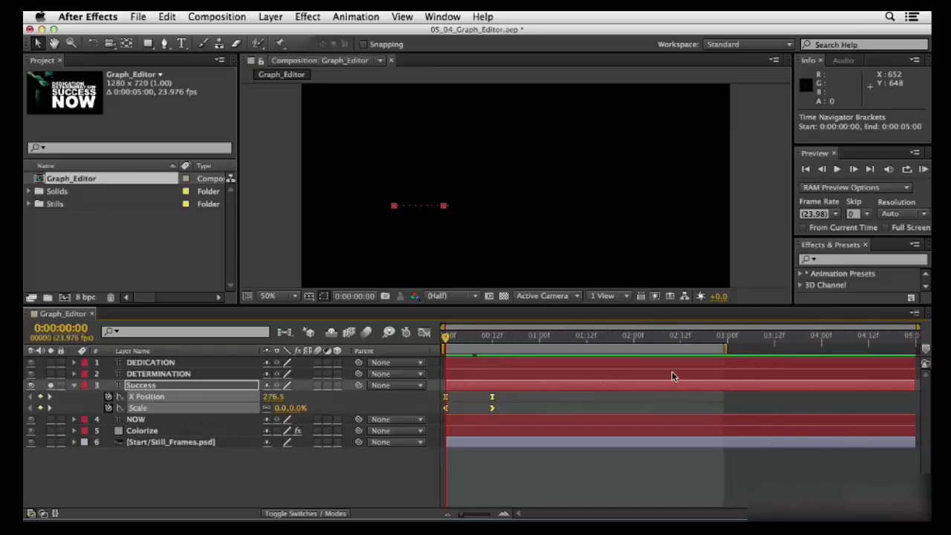
left_click(148, 364)
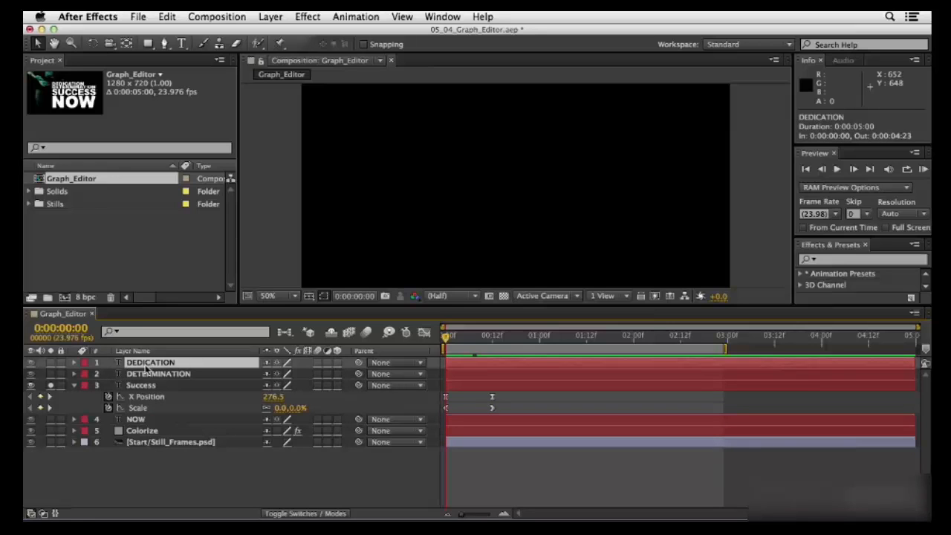
left_click(154, 375, "super")
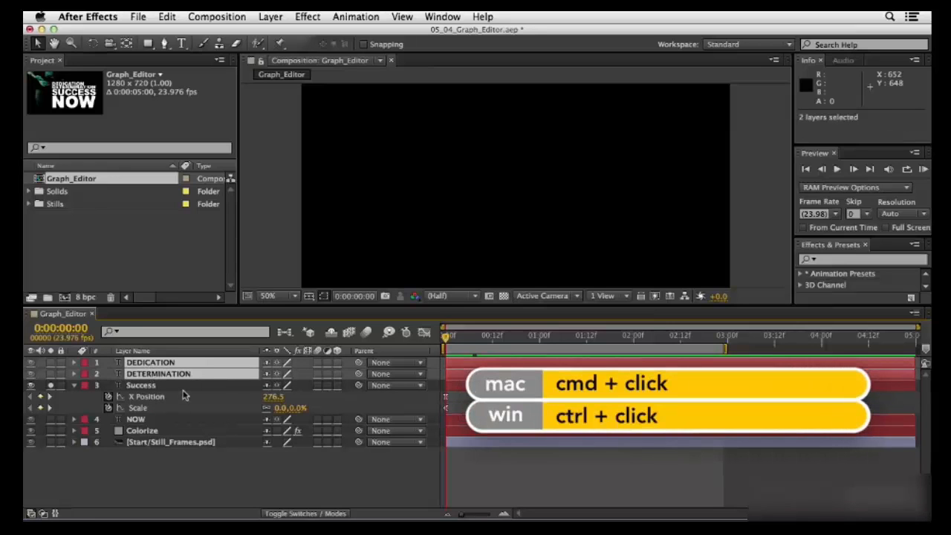
left_click(137, 420, "super")
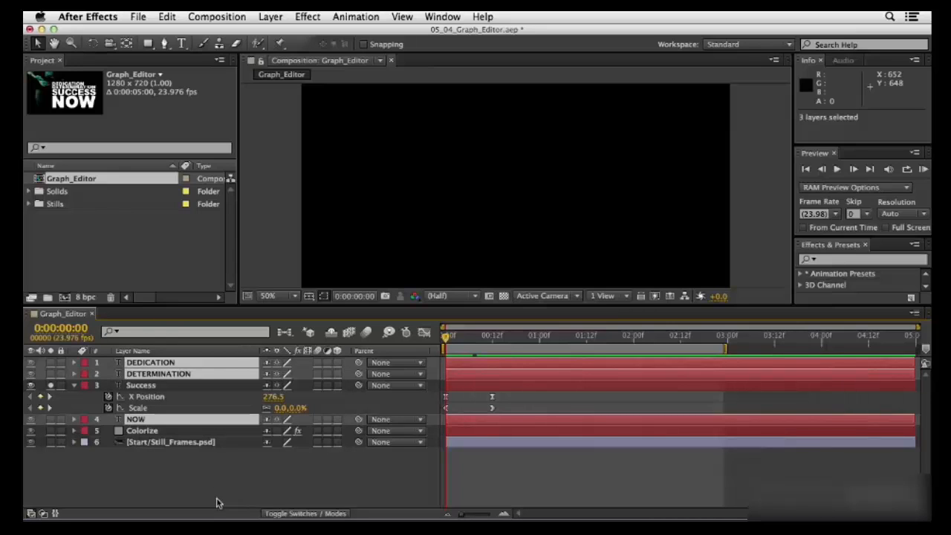
key("super+v")
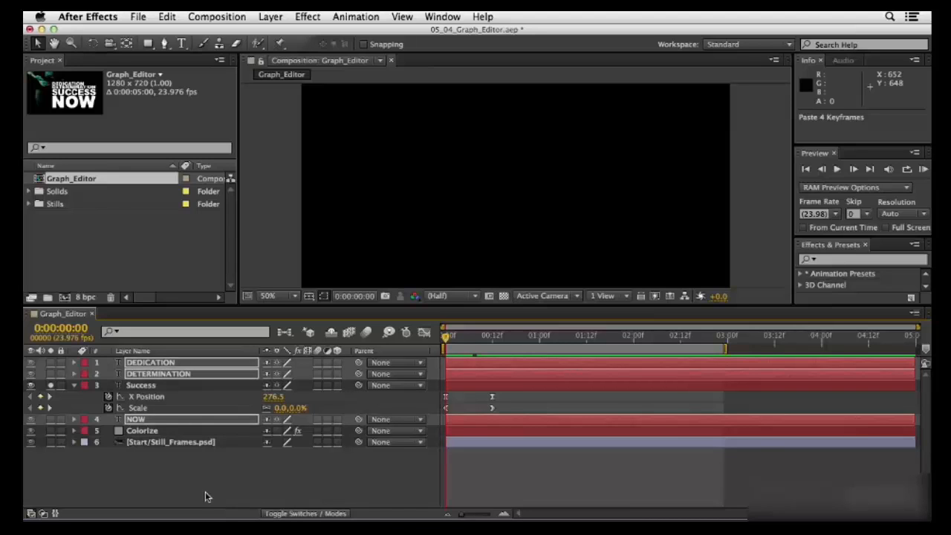
- Turn off solo on the Success layer and preview the whole composition
left_click(49, 385)
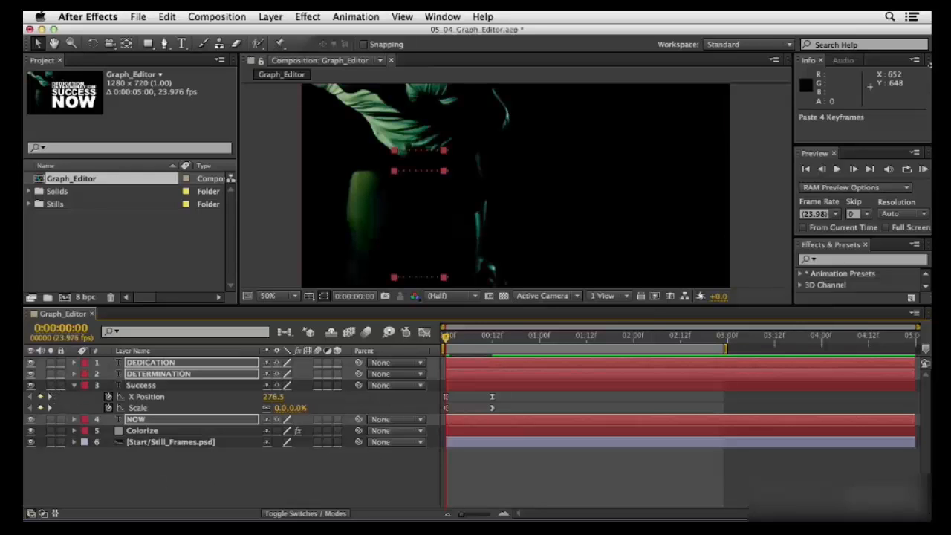
left_click(922, 170)
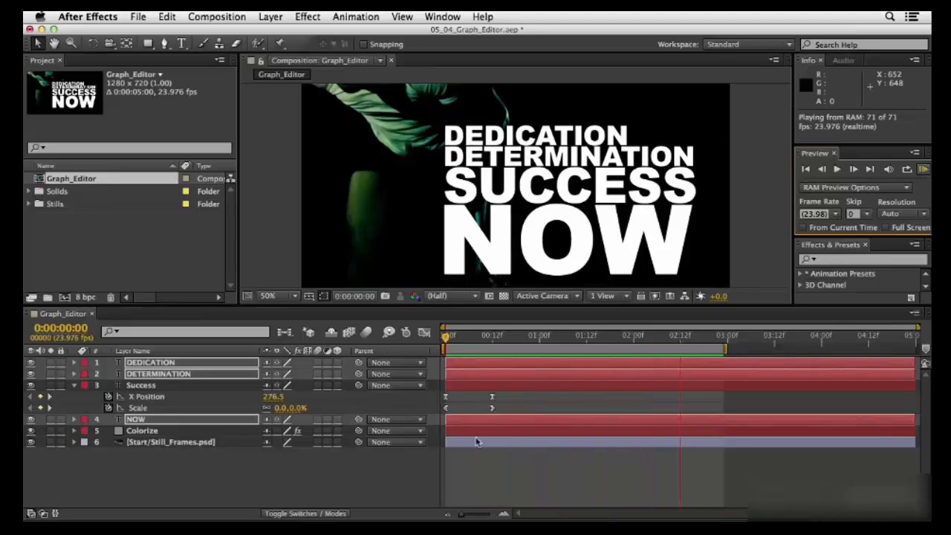
key("space")
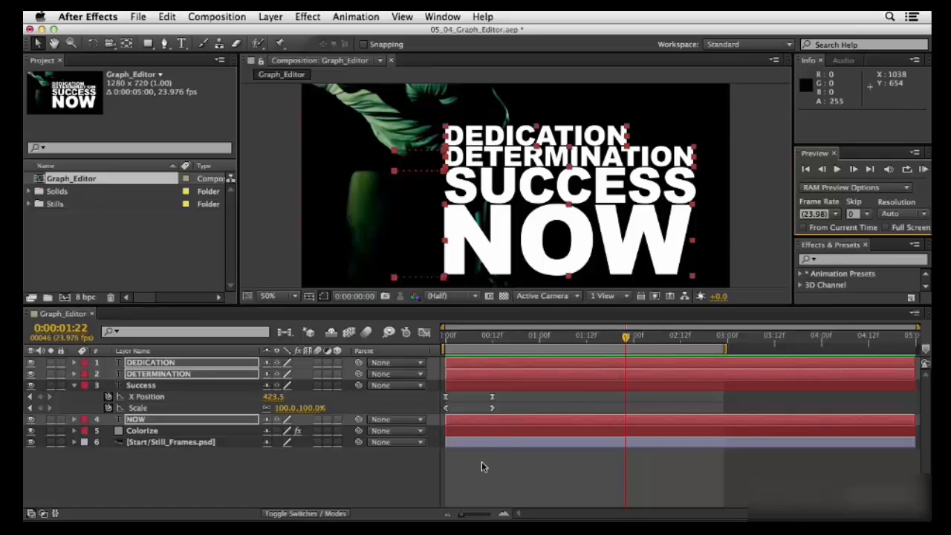
- Stagger the text layers' ending keyframes: DEDICATION about frame 7, DETERMINATION about 17, Success about 23, NOW about 9, and preview the result
key("u")
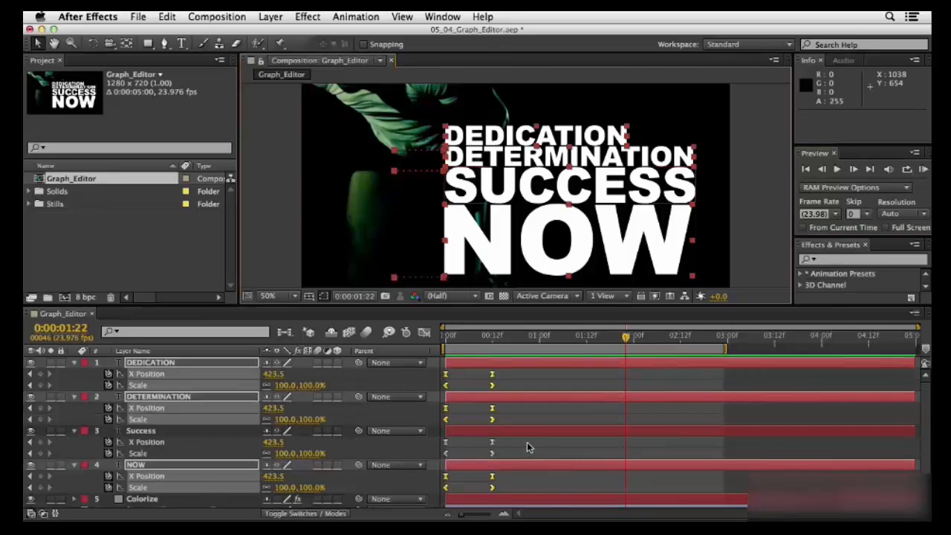
scroll(527, 443, "down", 1)
scroll(527, 443, "up", 1)
left_click_drag(503, 366, 485, 389)
left_click_drag(492, 385, 481, 490)
left_click(921, 169)
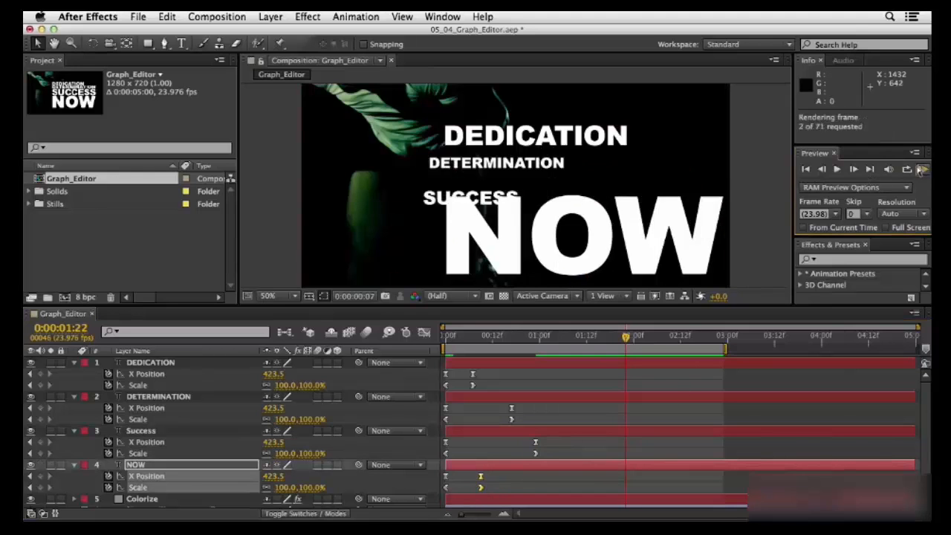